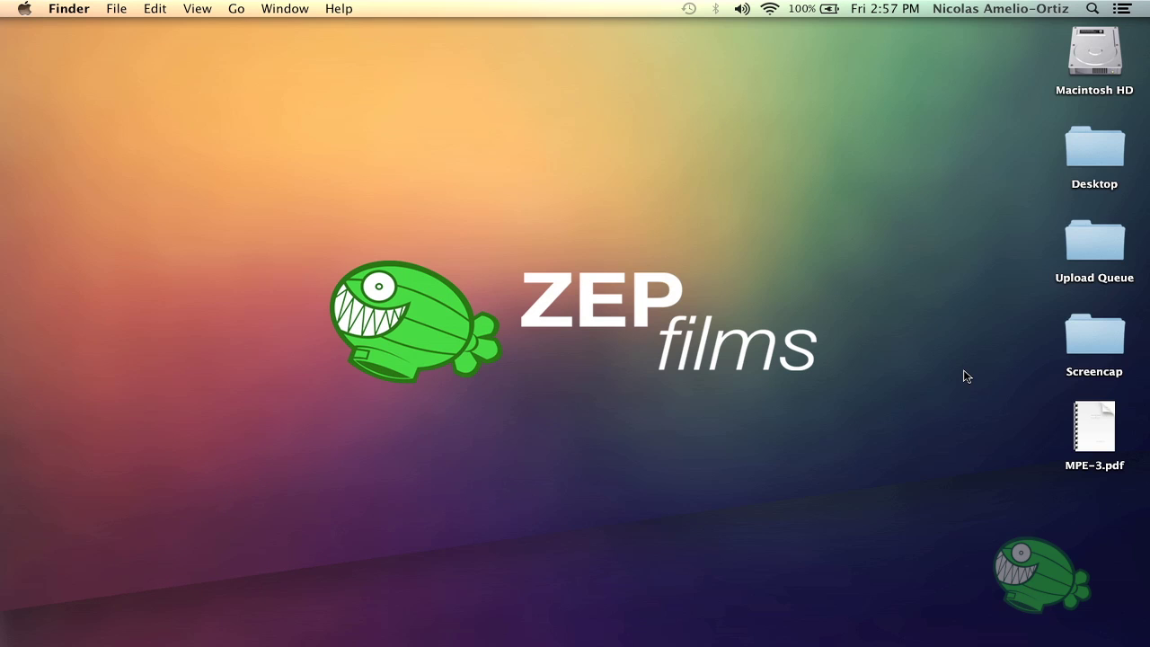
Switch to Final Cut Pro and move the playhead to about 8:13, on the close-up of the face
mouse_move(881, 641)
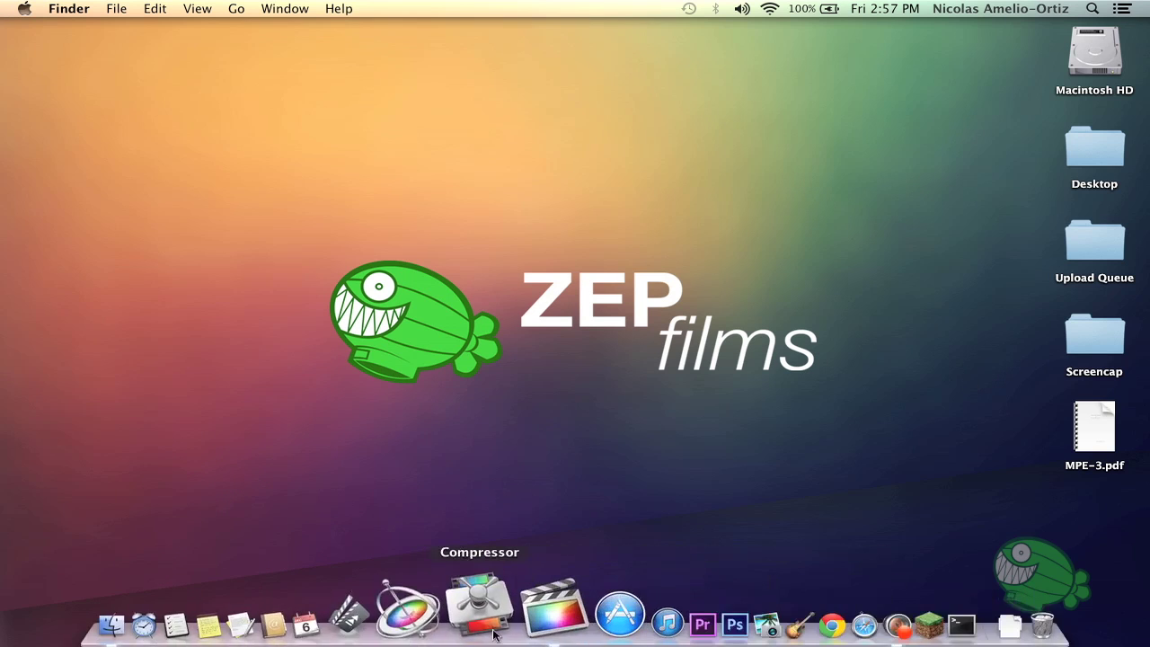
click(544, 616)
drag(428, 448, 544, 447)
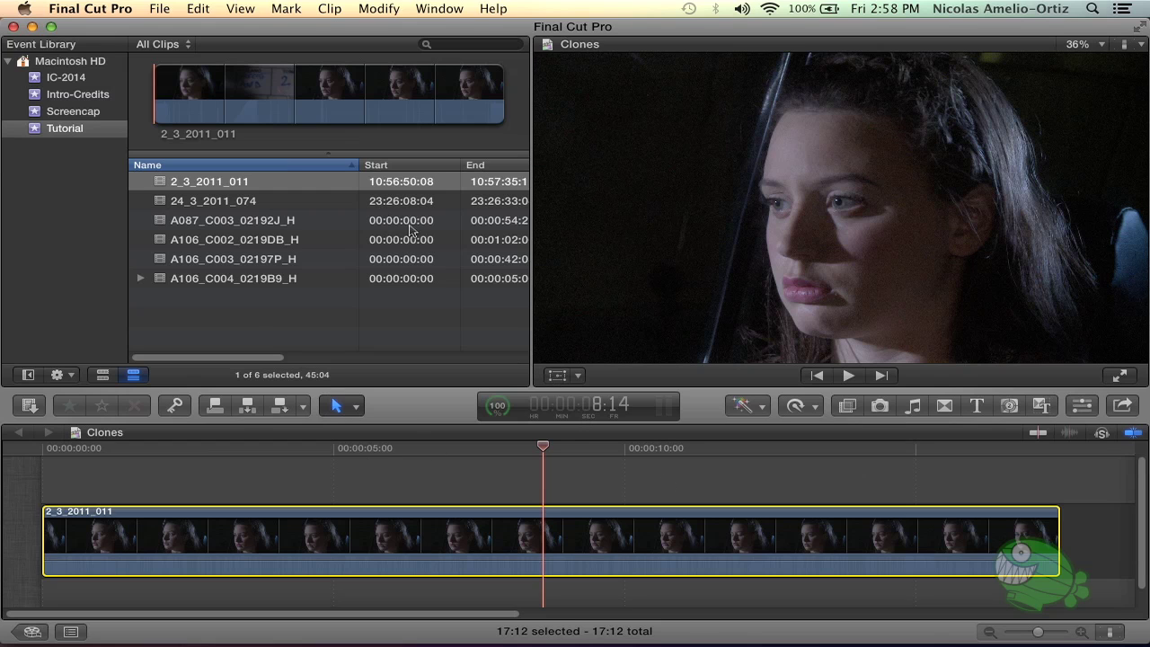
Show the Inspector, add a second color correction (Correction 2), and give it a color mask
click(442, 8)
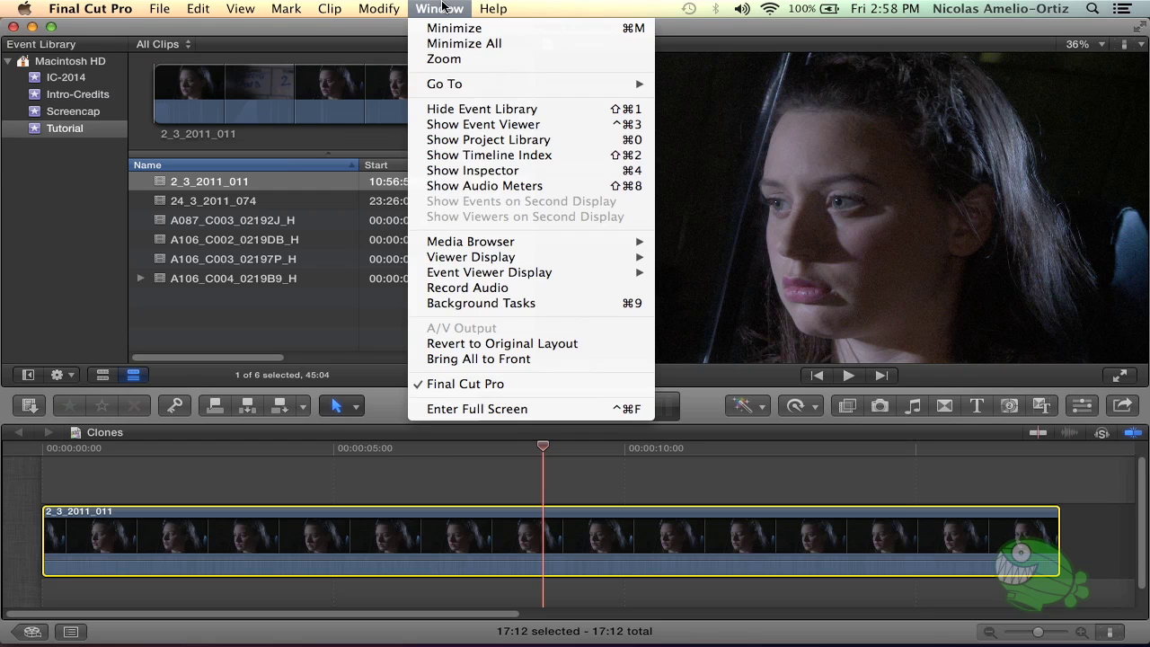
click(632, 172)
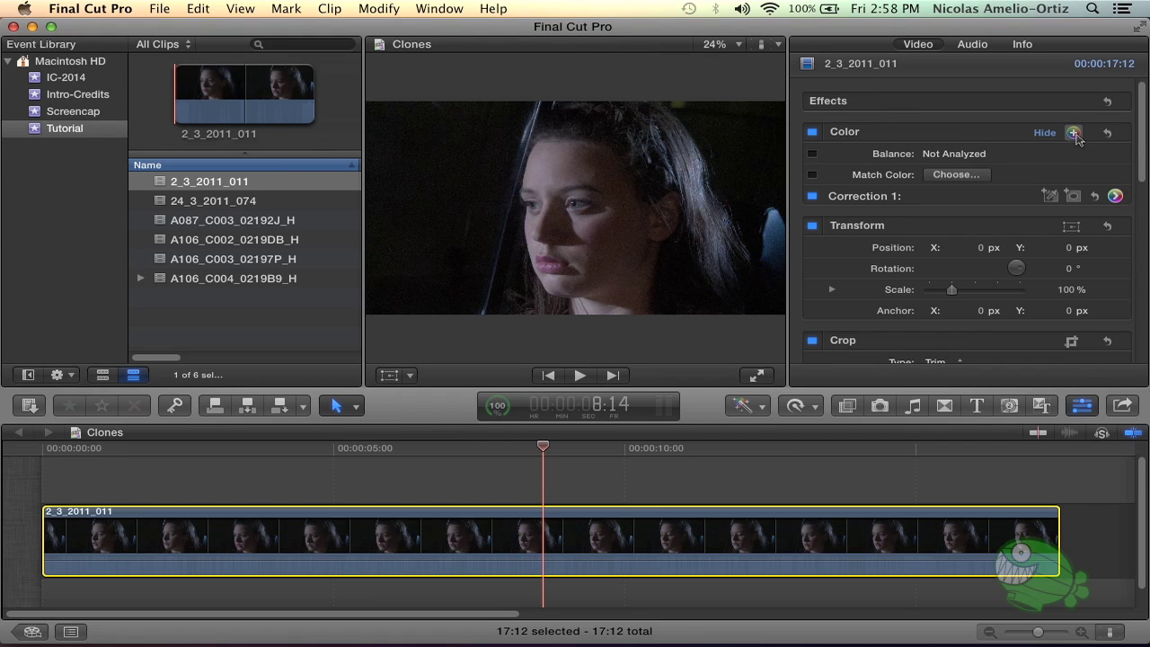
click(1074, 133)
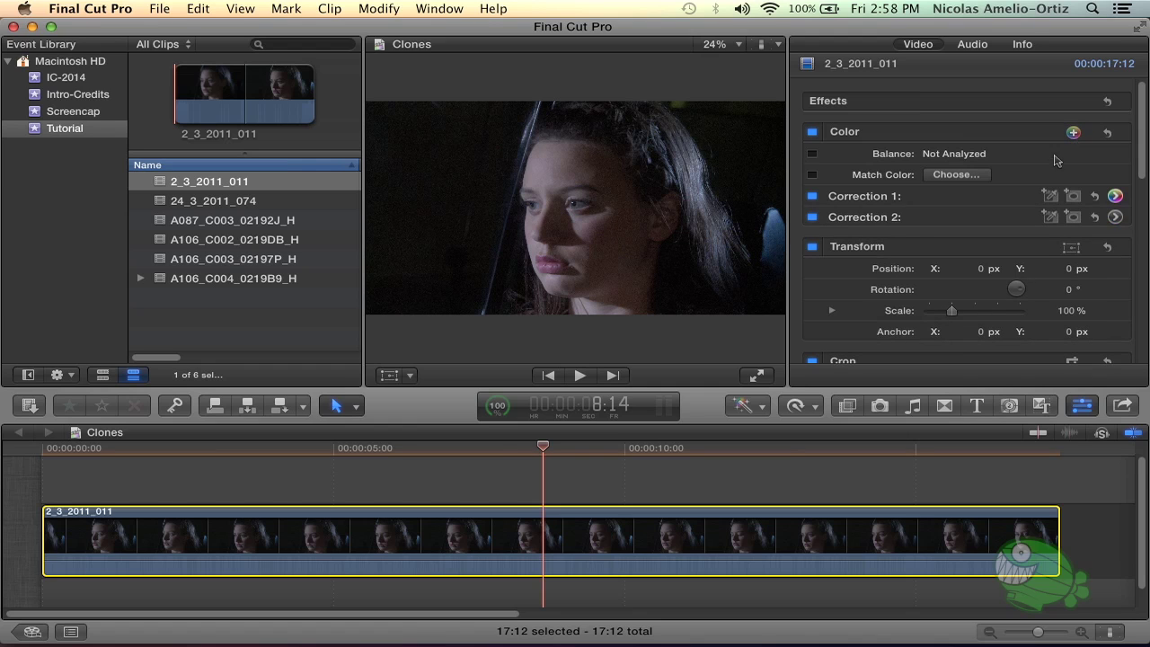
click(872, 226)
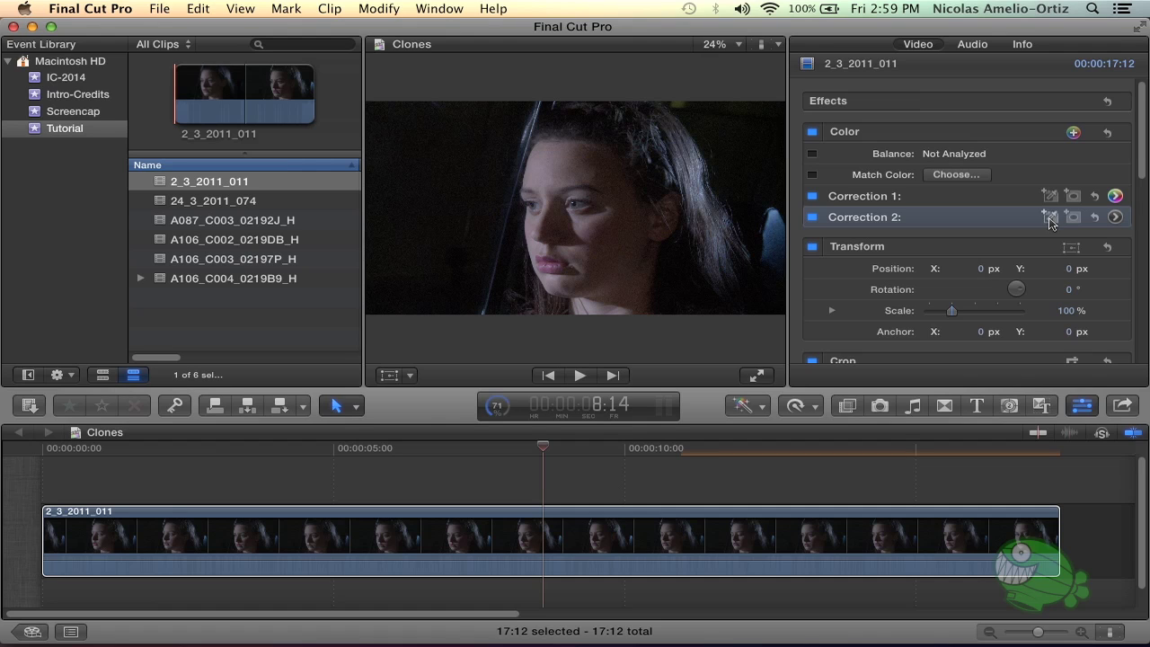
click(1049, 218)
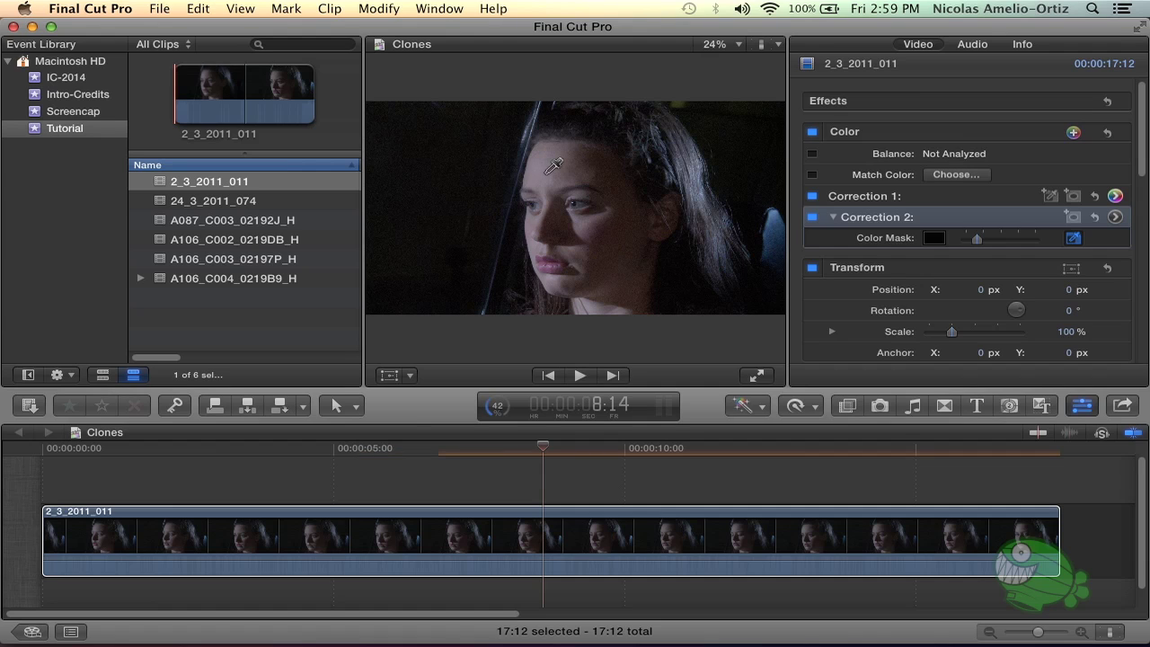
Sample the forehead skin tone into Correction 2's color mask and raise the mask softness
click(554, 165)
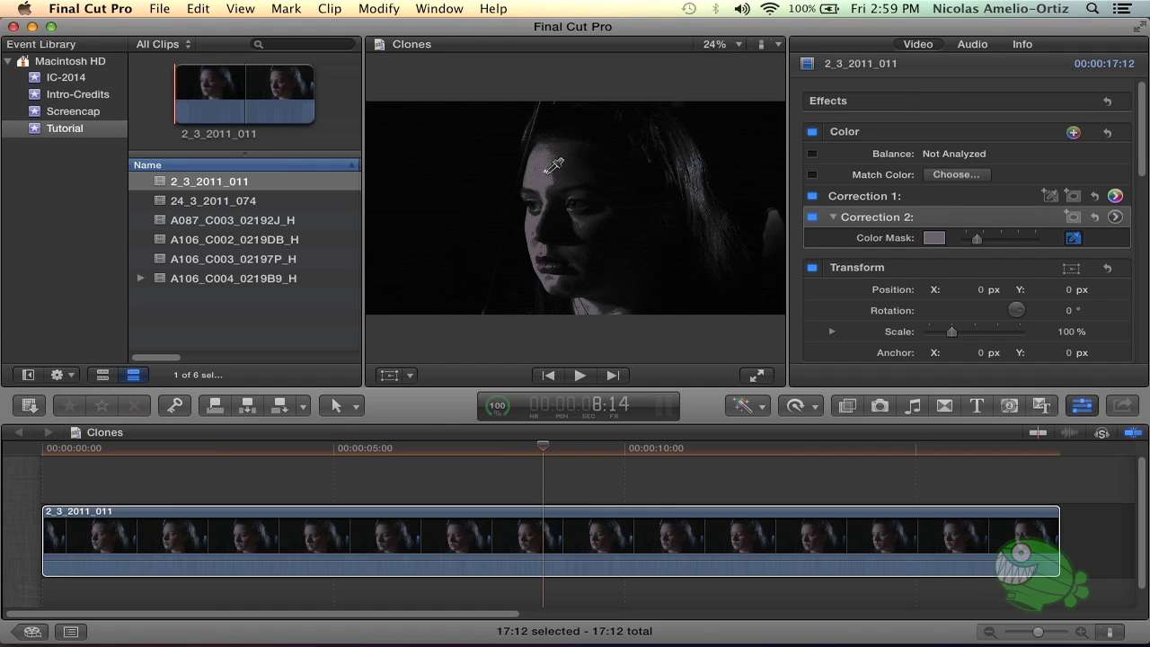
drag(545, 171, 556, 169)
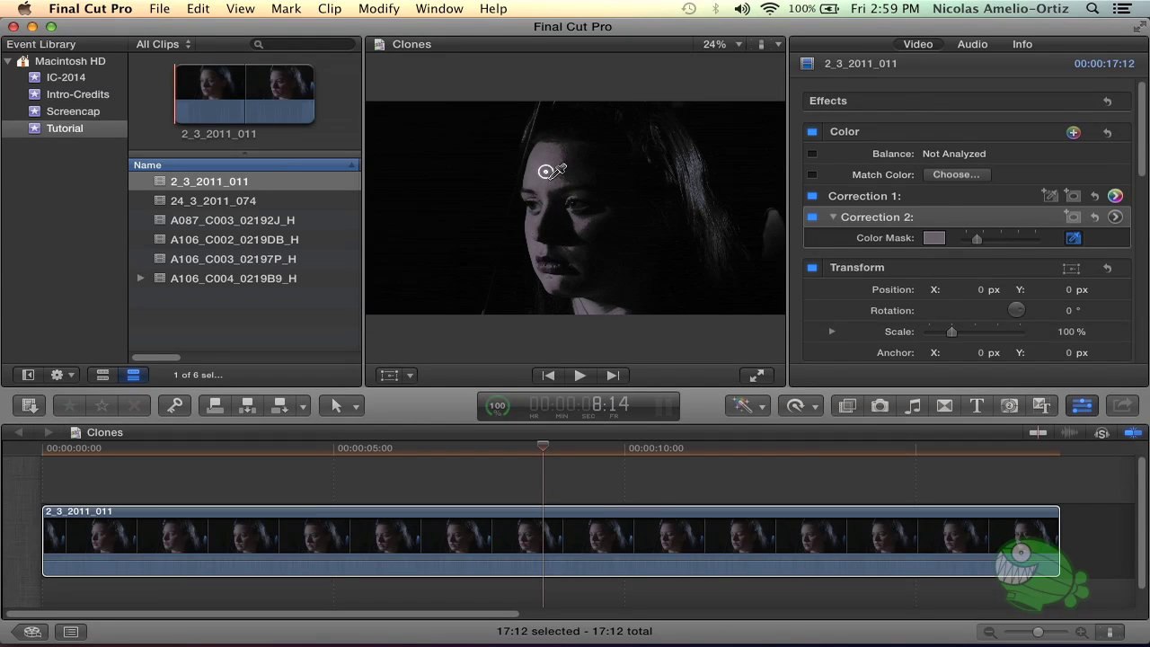
drag(545, 170, 547, 171)
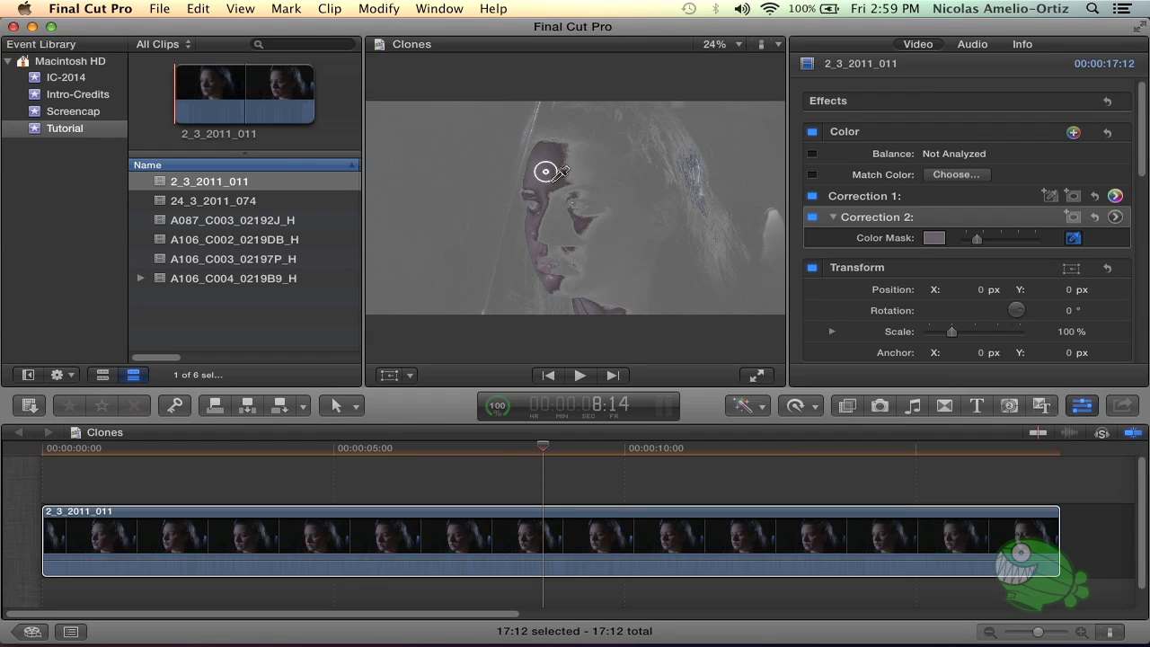
drag(545, 170, 545, 171)
drag(546, 171, 546, 171)
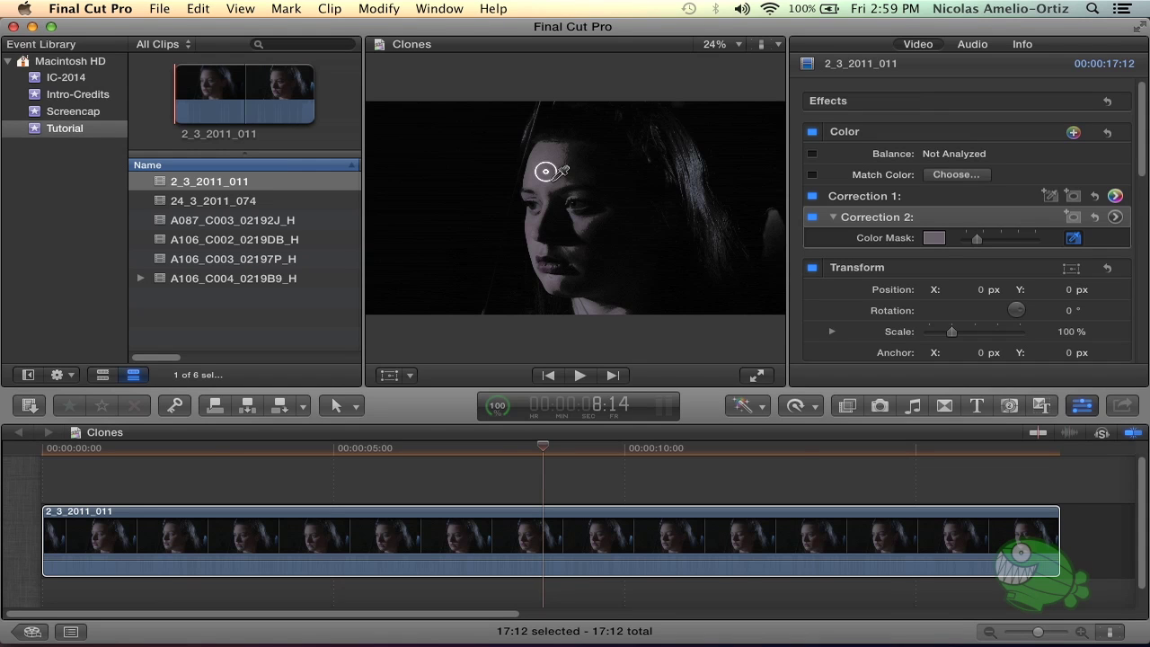
drag(546, 171, 545, 171)
drag(545, 171, 547, 172)
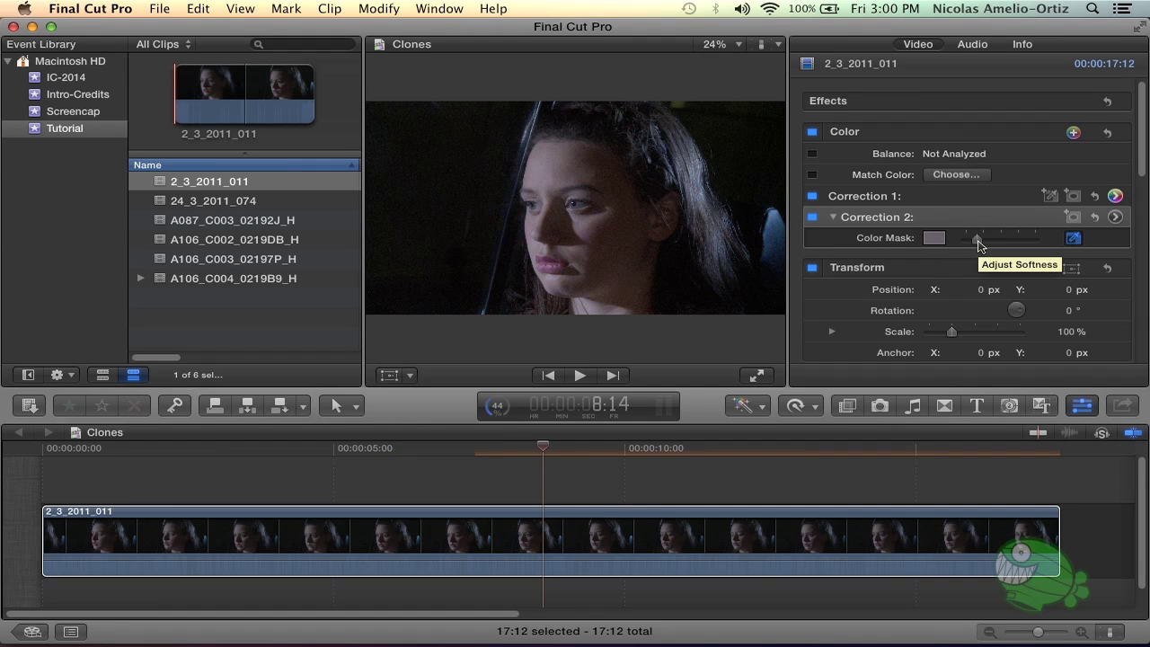
drag(979, 243, 1001, 243)
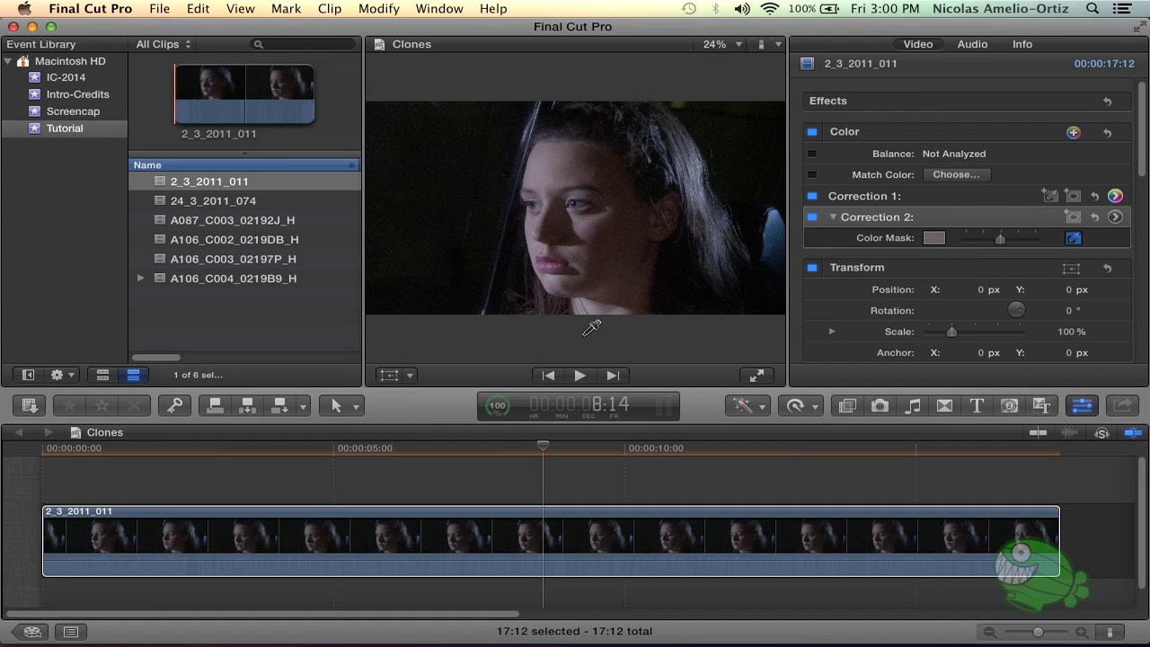
Open the Color Board for Correction 2
click(1115, 218)
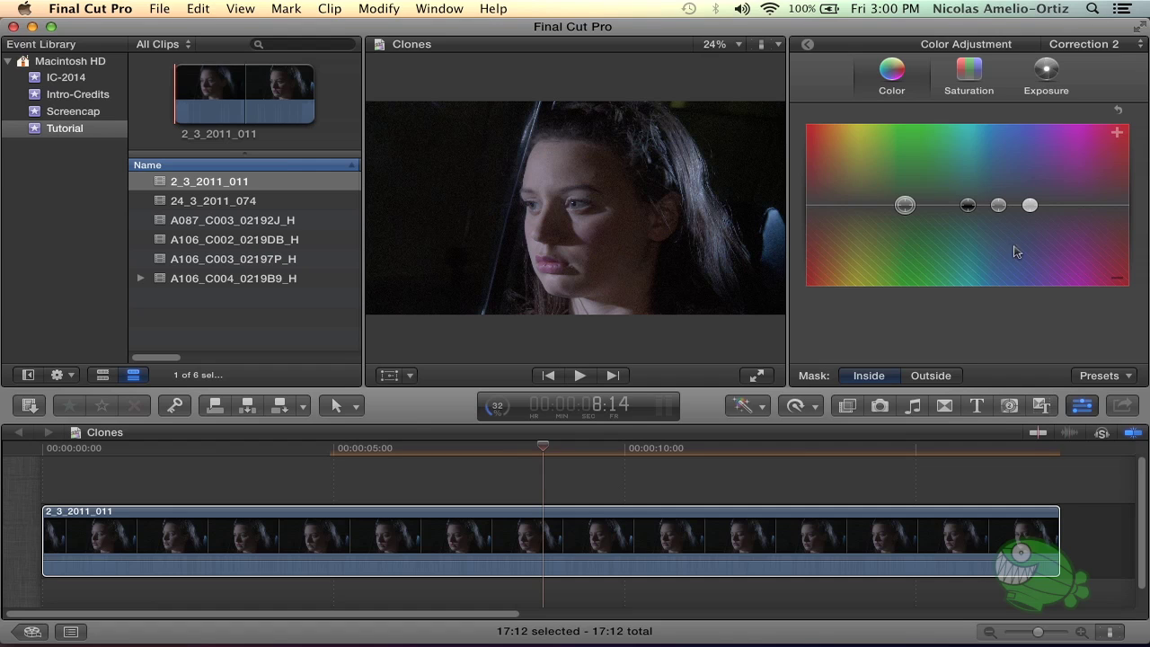
Tint Correction 2's highlights toward orange at 25° and raise the amount to about 36%
click(1031, 206)
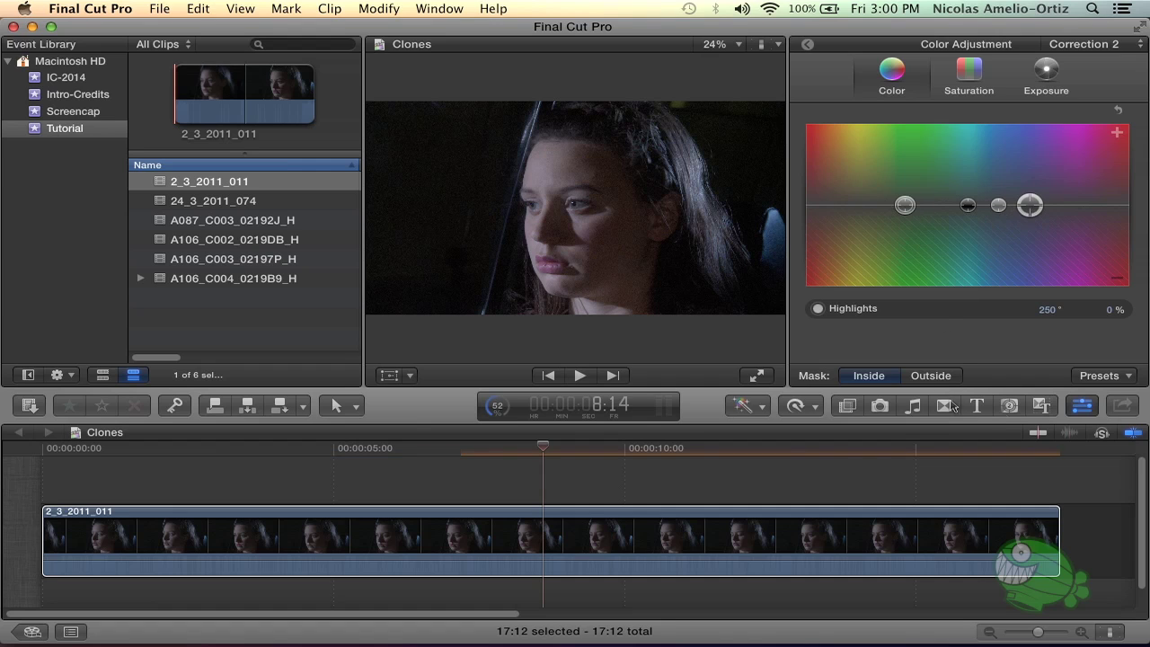
drag(701, 420, 703, 477)
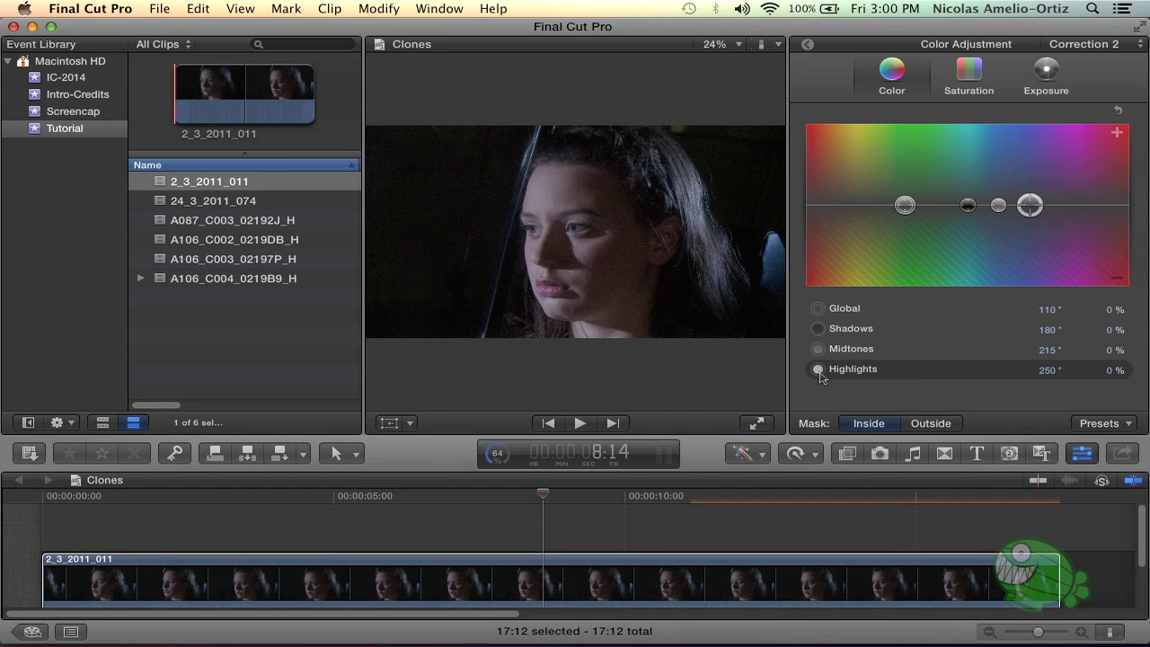
drag(1030, 206, 835, 208)
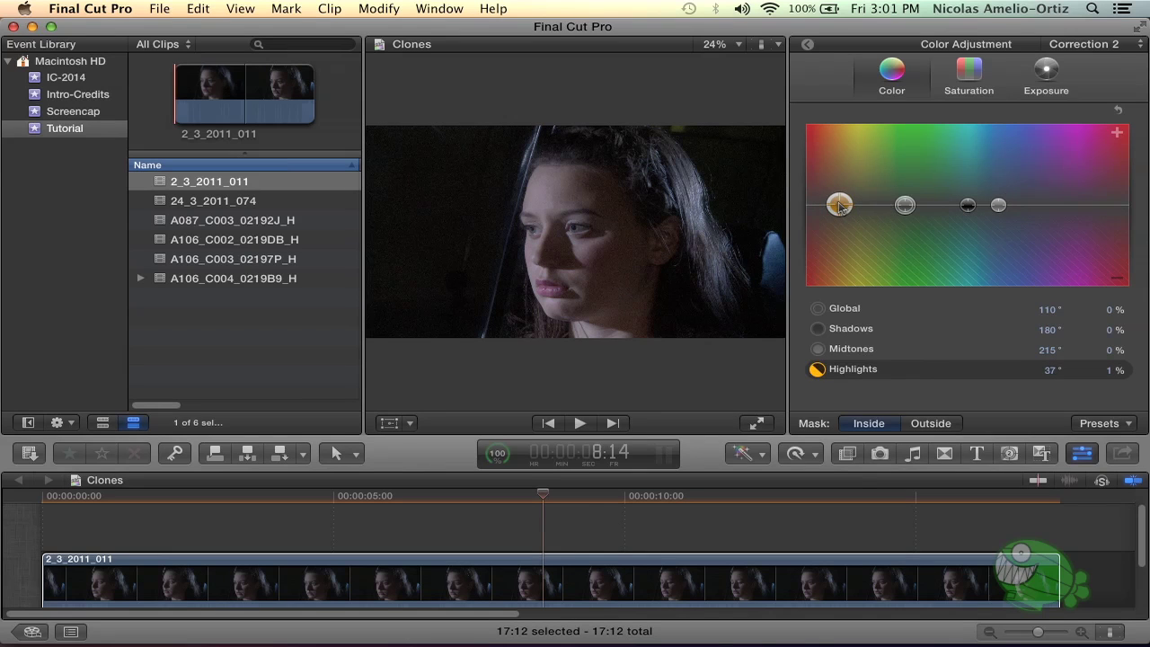
click(1050, 370)
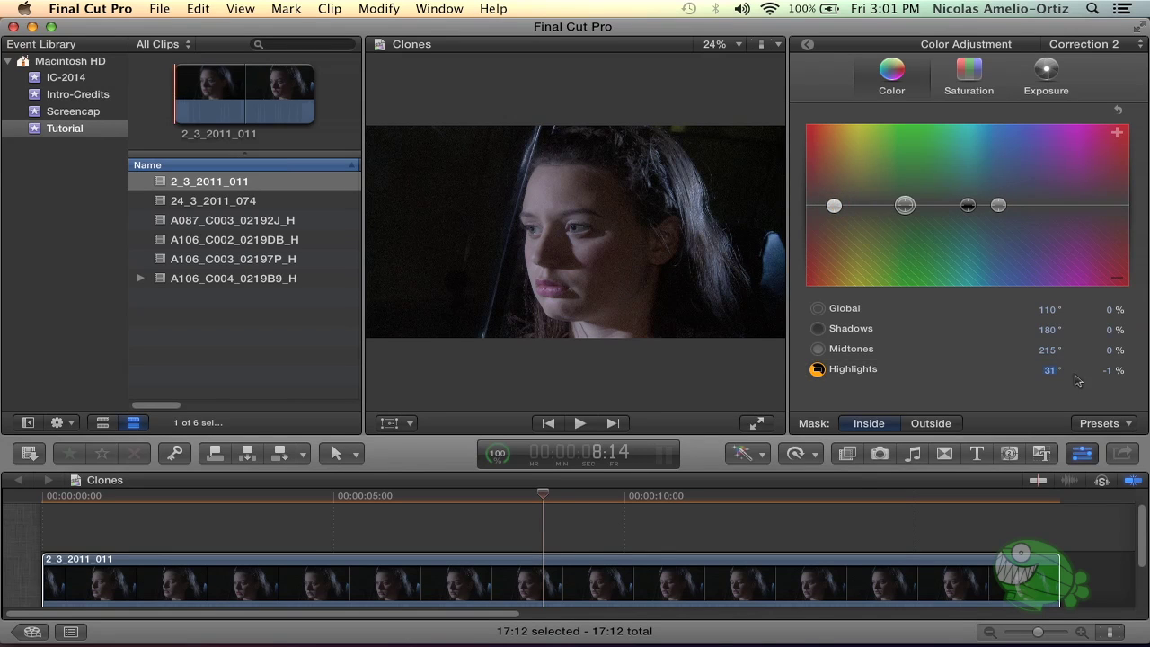
text(25)
key(Return)
drag(1109, 373, 1109, 369)
key(Up)
key(Up)
key(Up)
key(Up)
key(Up)
key(Up)
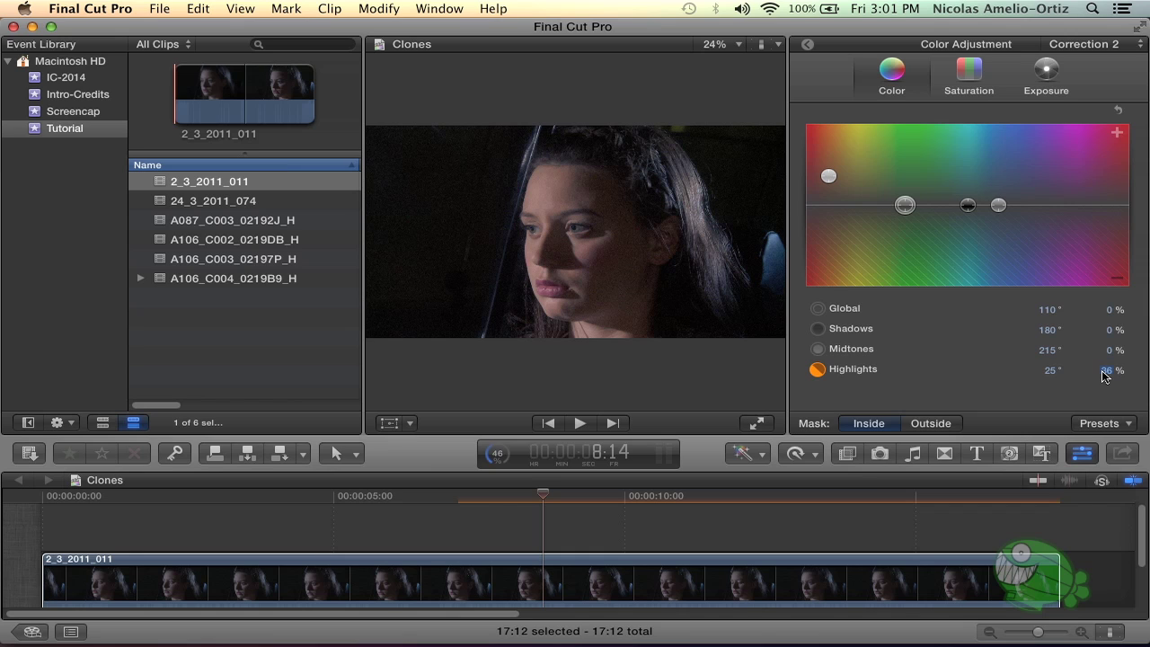
Settle the highlights amount at 20% with the arrow keys, then return to the effects list
key(Down)
key(Down)
key(Down)
key(Down)
key(Down)
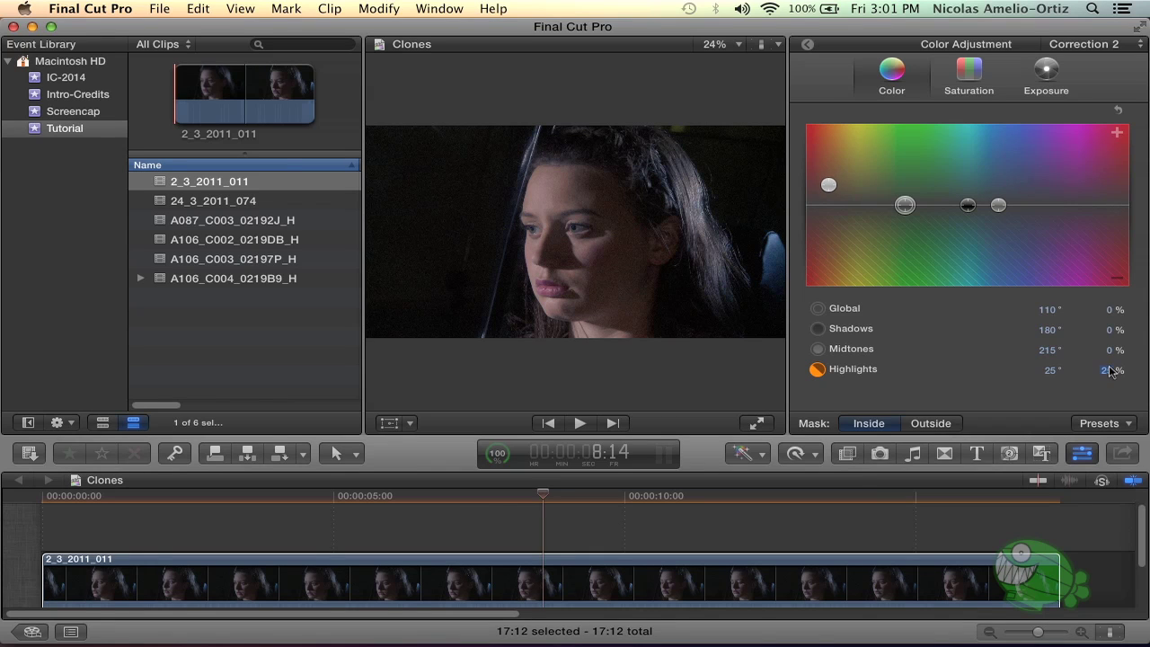
key(Down)
key(Down)
key(Down)
key(Down)
key(Down)
key(Down)
key(Down)
key(Up)
key(Up)
key(Up)
key(Up)
key(Up)
key(Up)
key(Up)
key(Up)
key(Up)
key(Up)
key(Up)
key(Up)
key(Down)
key(Down)
key(Down)
key(Down)
key(Down)
key(Down)
key(Down)
key(Down)
key(Down)
key(Down)
key(Down)
key(Down)
key(Up)
key(Up)
key(Up)
key(Up)
key(Up)
key(Up)
key(Up)
key(Up)
key(Up)
key(Up)
key(Up)
key(Up)
key(Up)
key(Up)
key(Up)
key(Up)
key(Up)
key(Up)
key(Up)
key(Up)
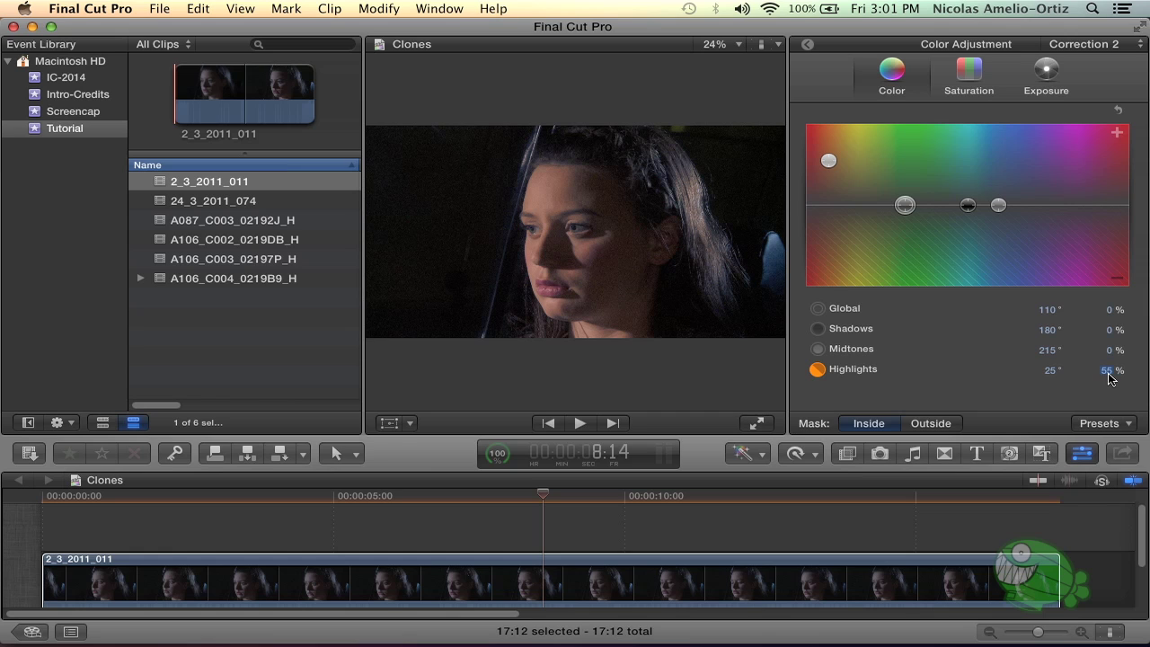
key(Down)
key(Down)
key(Down)
key(Down)
key(Down)
key(Down)
key(Down)
key(Down)
key(Down)
key(Down)
key(Down)
key(Down)
key(Down)
key(Down)
key(Down)
key(Down)
key(Down)
key(Down)
key(Down)
key(Down)
key(Down)
key(Down)
key(Down)
key(Down)
key(Down)
key(Down)
key(Down)
key(Up)
key(Up)
key(Up)
key(Up)
key(Up)
key(Up)
key(Up)
key(Up)
click(808, 44)
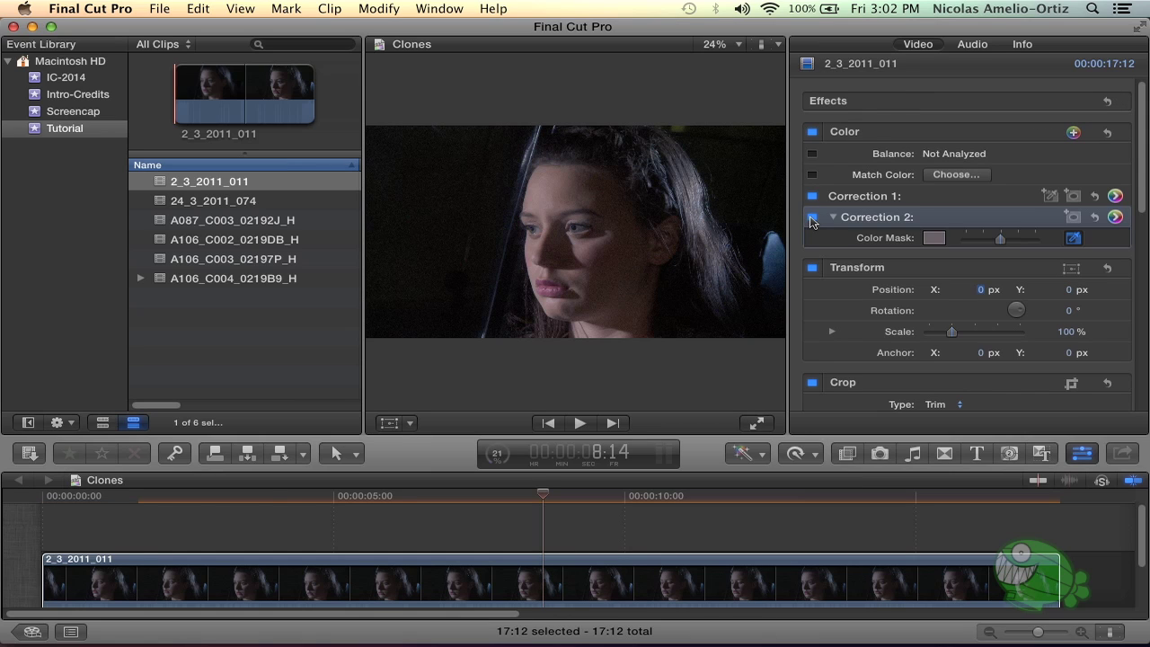
Toggle Correction 2 off and on to compare, leave it enabled, and hide the Inspector with Command-4
click(812, 220)
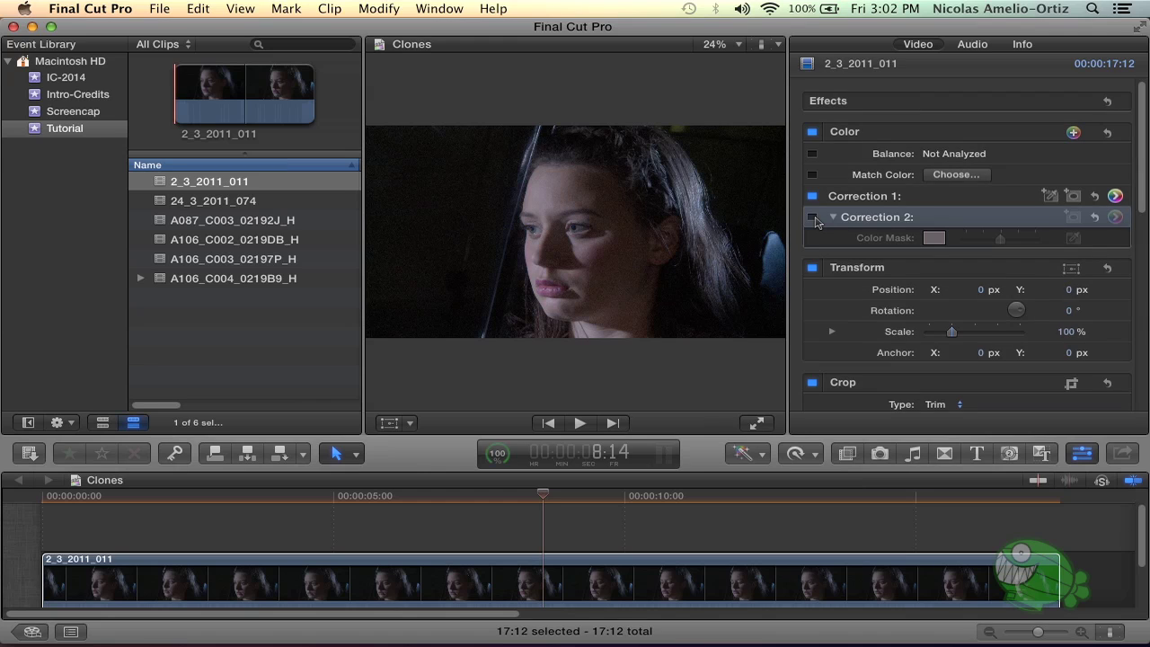
click(813, 219)
click(812, 219)
click(812, 219)
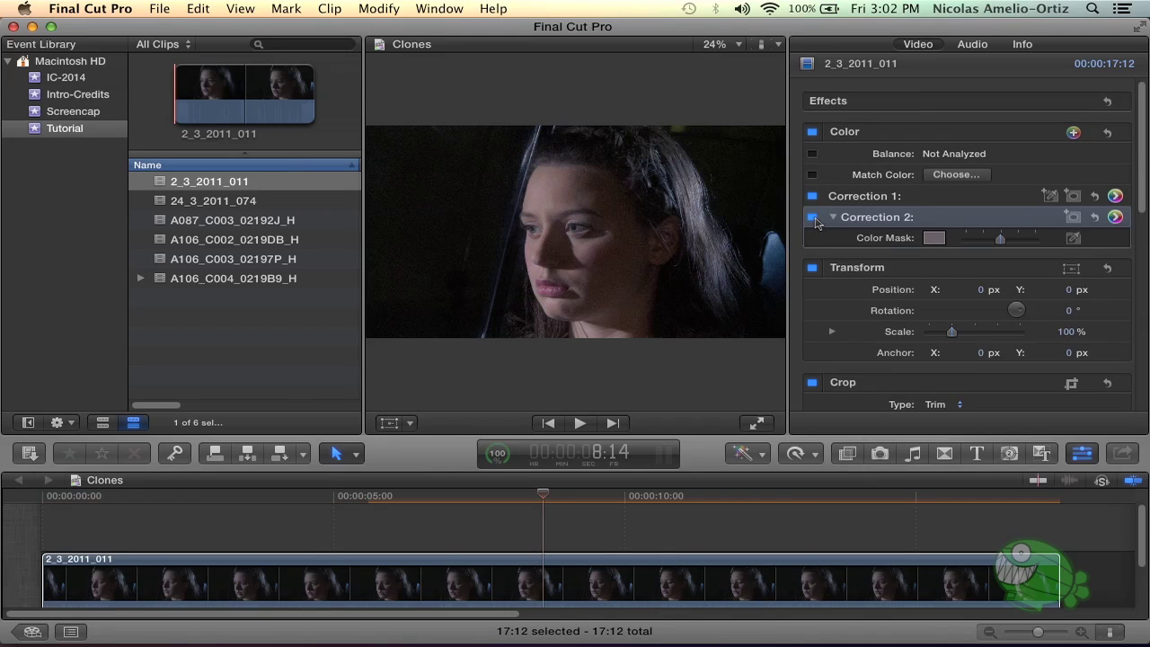
click(813, 219)
click(812, 219)
key(super+4)
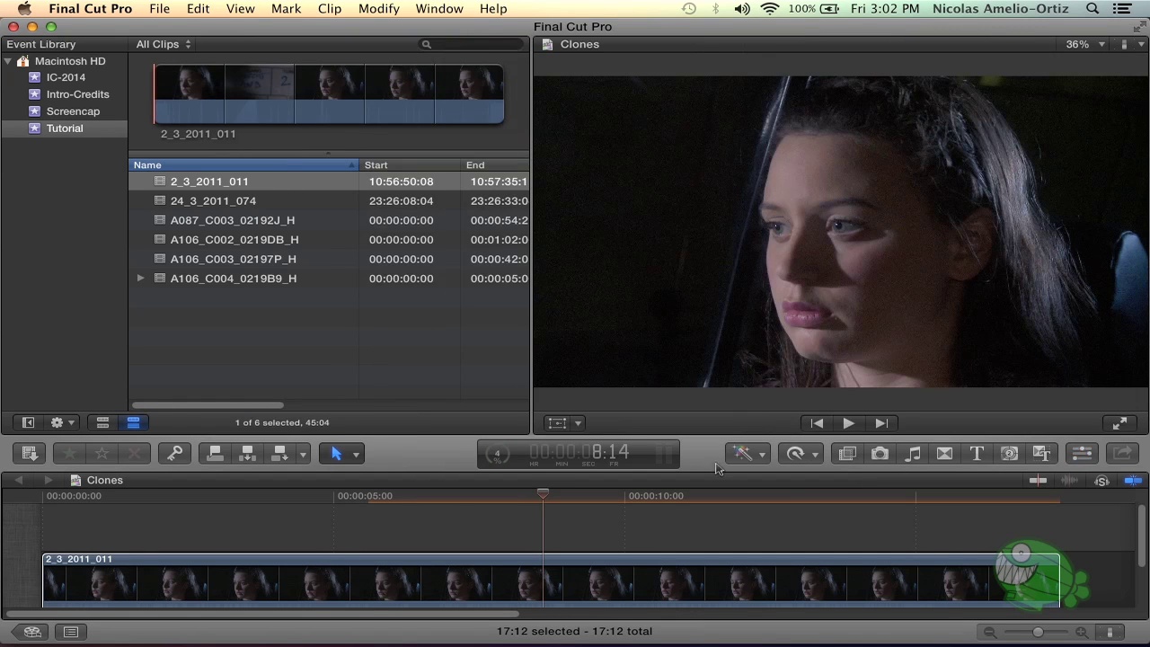
Move the playhead back to an earlier point and play the clip to review the warmed skin
drag(500, 501, 254, 514)
key(space)
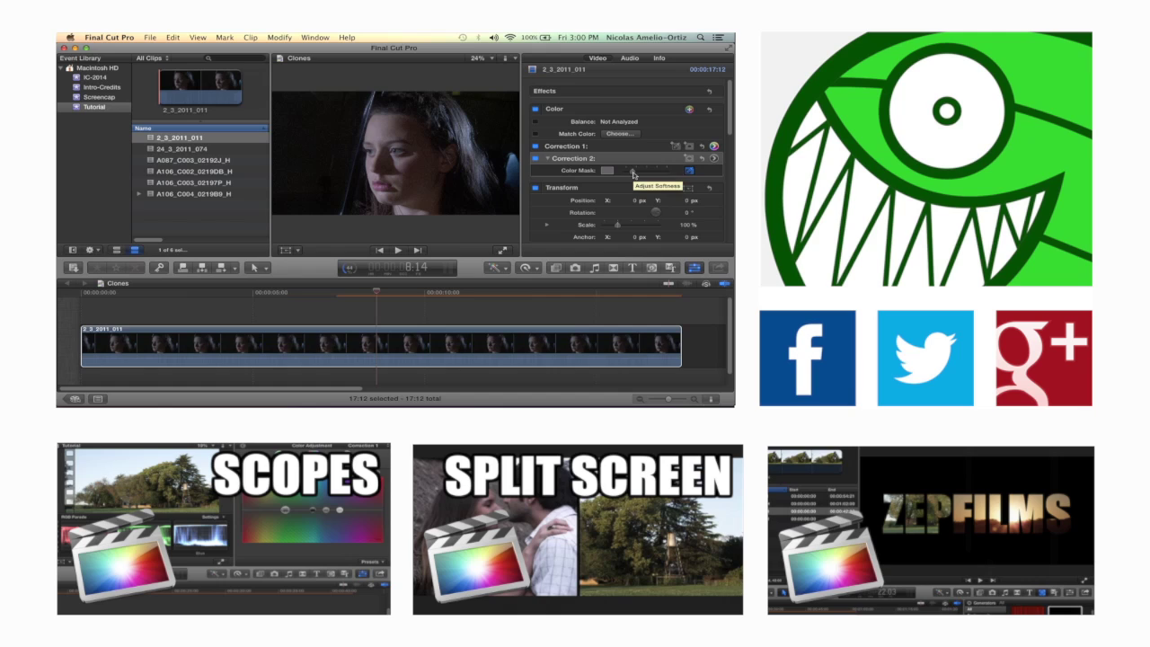
drag(633, 174, 647, 174)
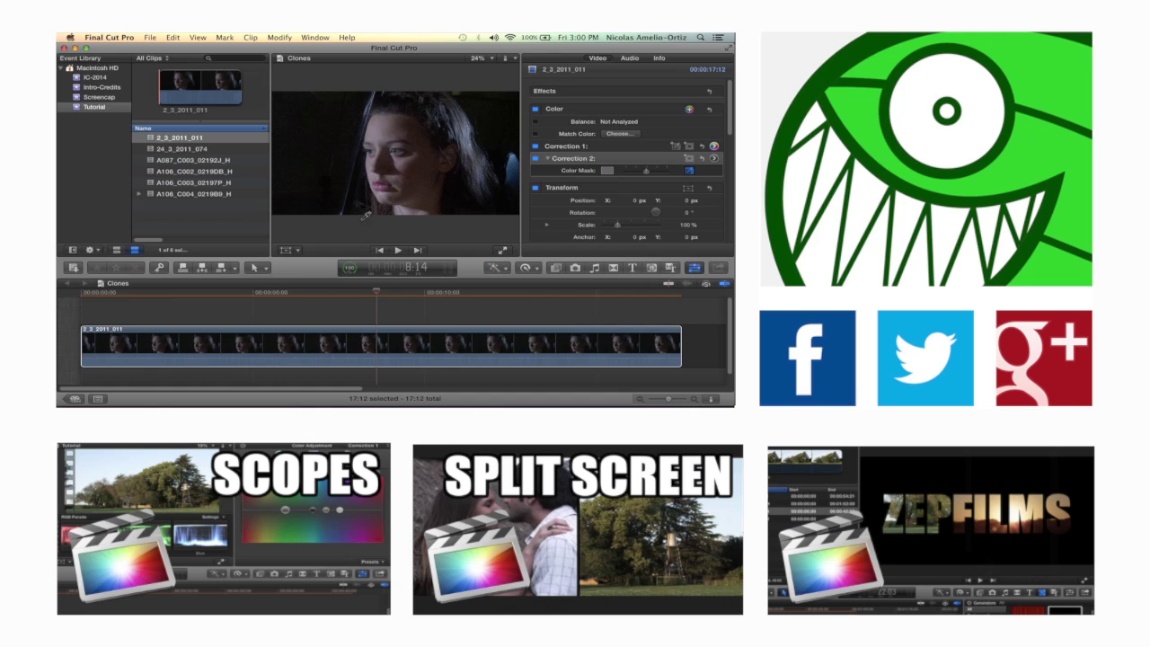
click(714, 159)
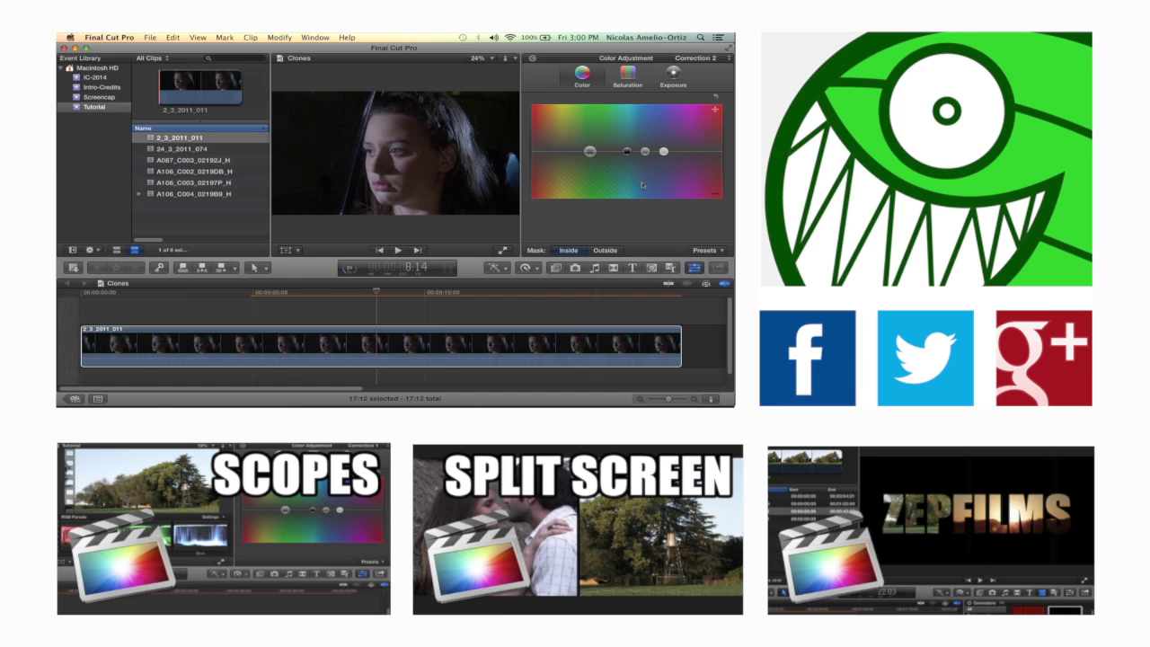
click(664, 152)
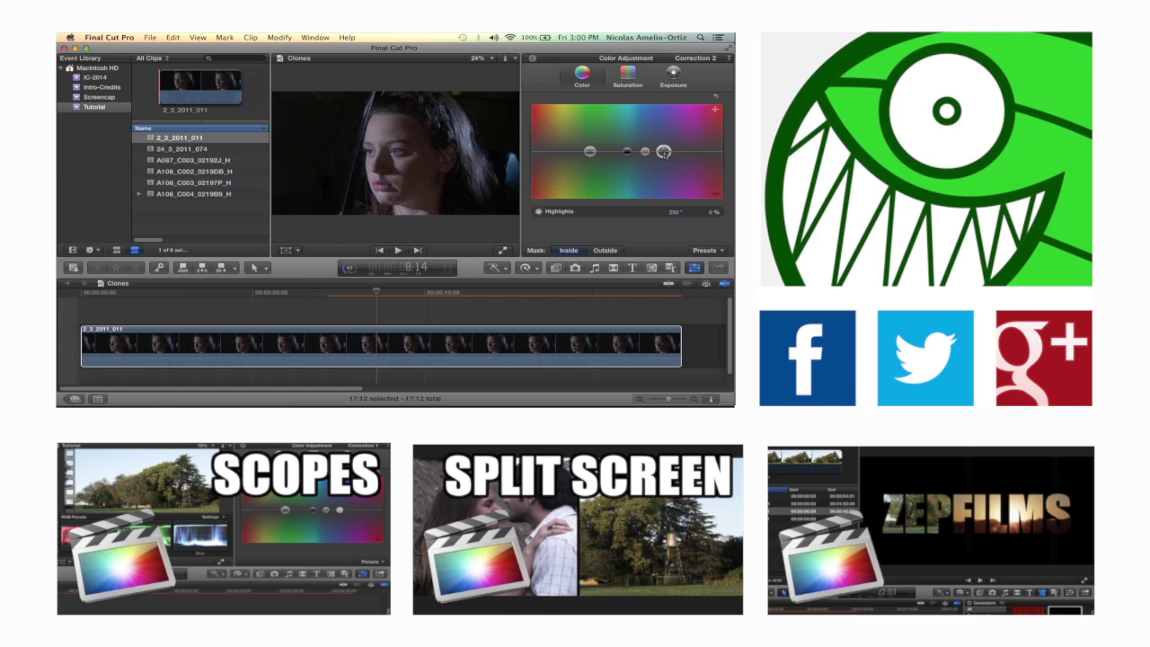